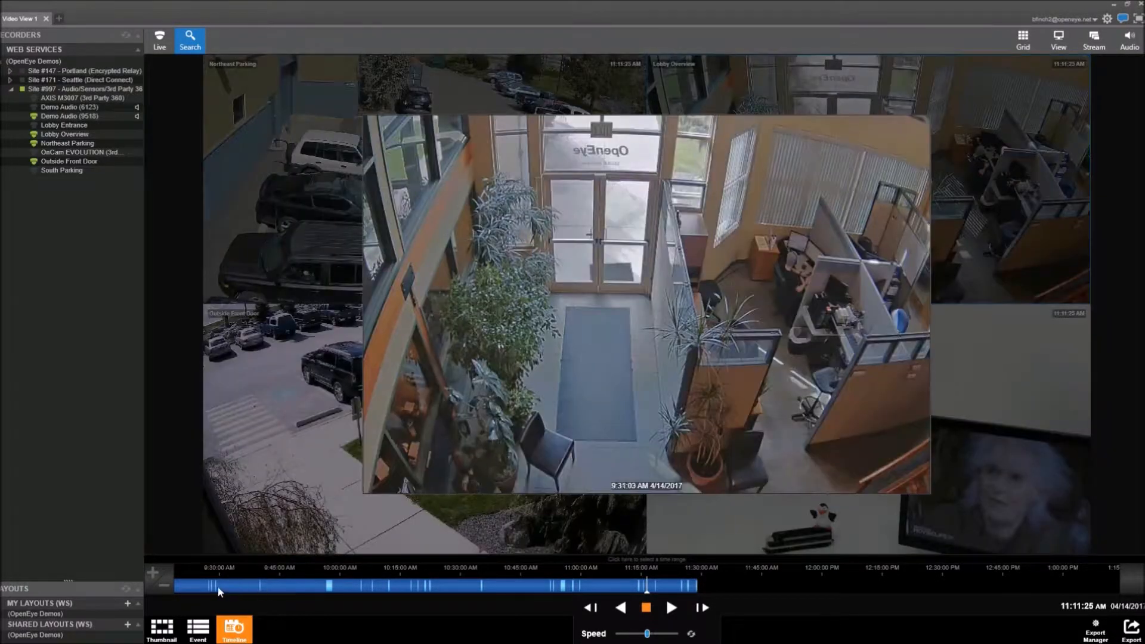
Scrub the timeline back through the morning's recordings and load the camera footage at 9:57:31 AM.
drag(268, 588, 672, 595)
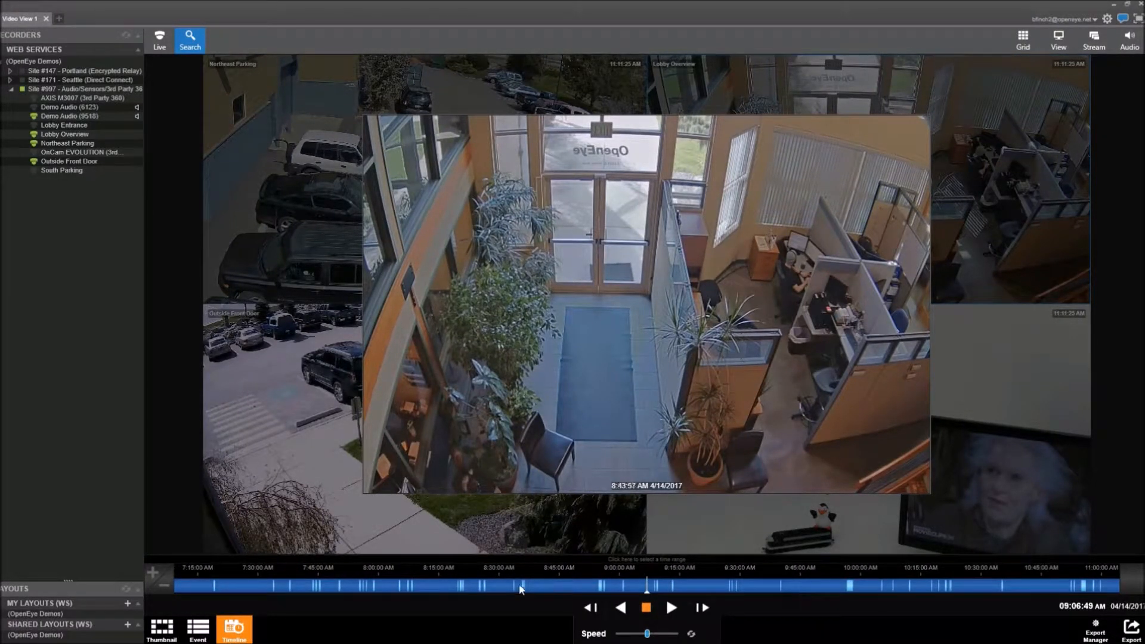
drag(432, 585, 582, 590)
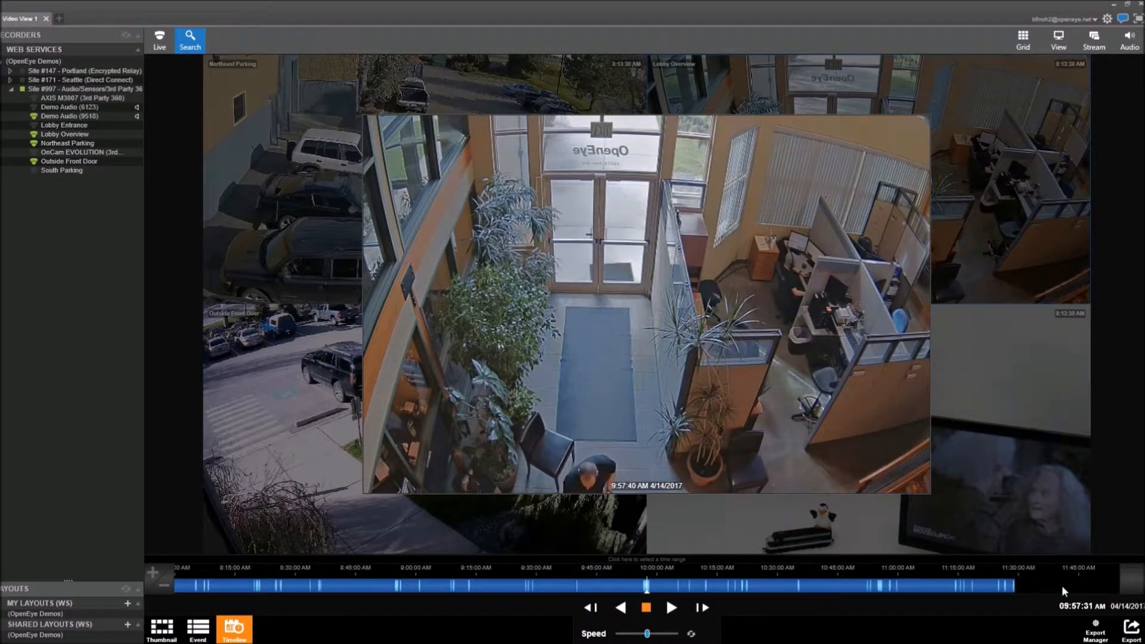
click(1061, 585)
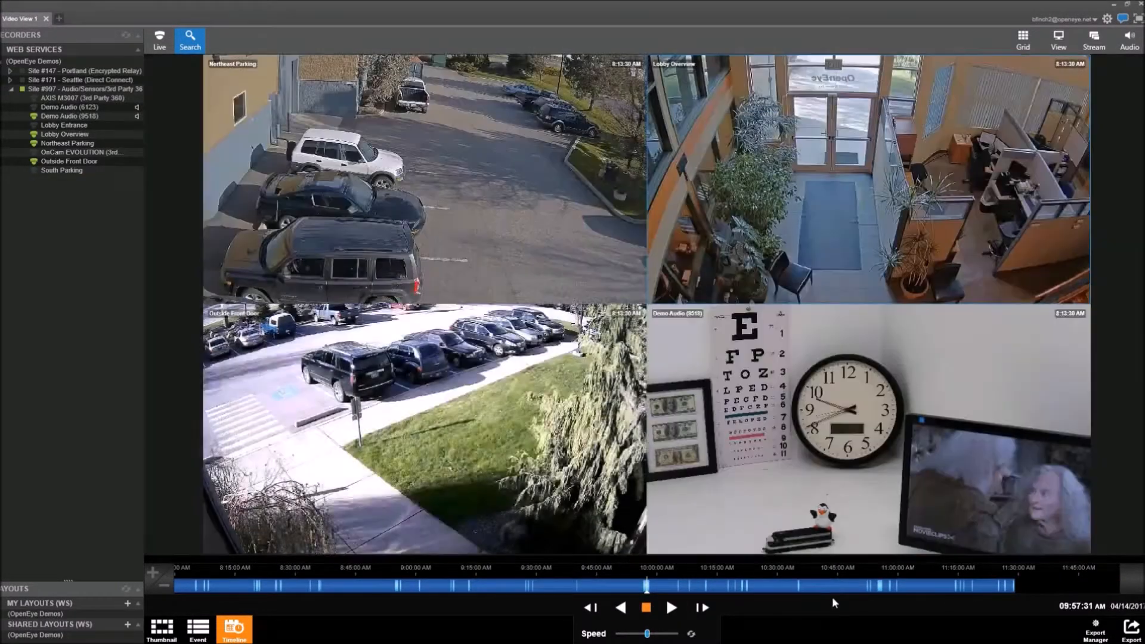
Try a finer and a coarser timeline scale, and move the playback position back to 9:37:25 AM.
scroll(636, 587, up, 3)
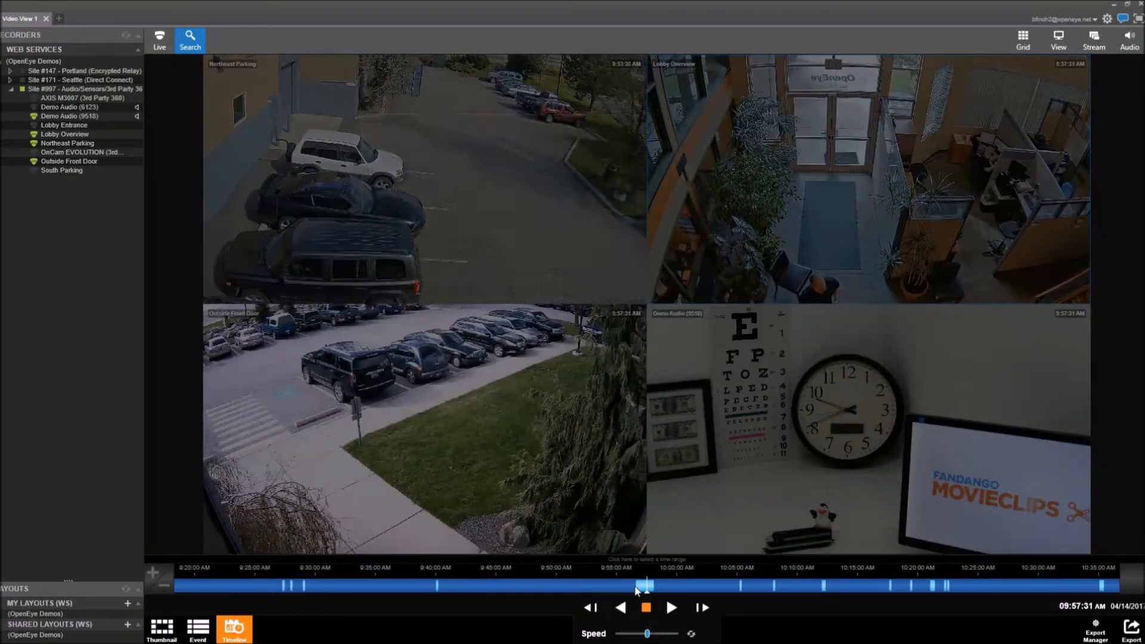
scroll(637, 590, down, 3)
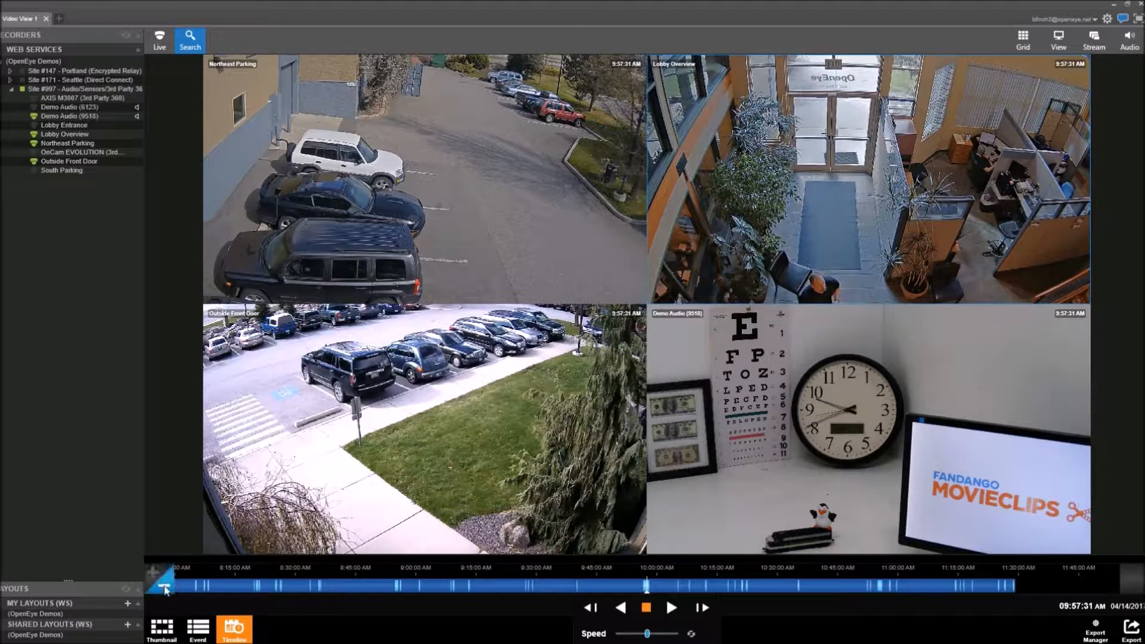
drag(295, 585, 367, 586)
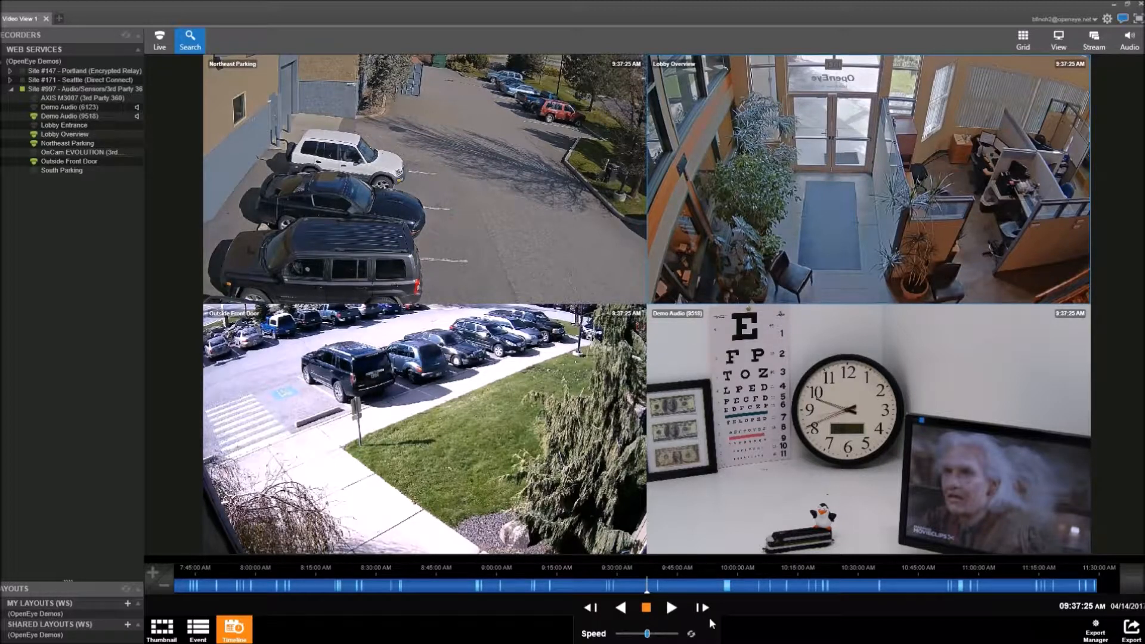
Jump the recorded video of all four cameras to April 4, 2017 at 11:37:25 AM.
click(1089, 608)
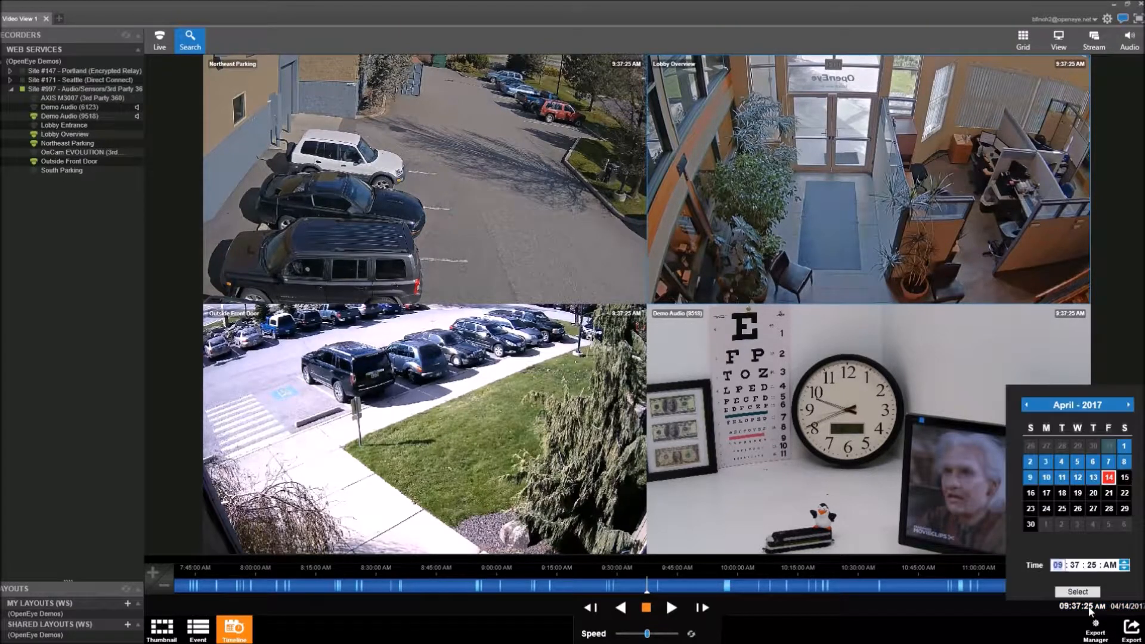
click(1061, 463)
click(1058, 567)
double_click(1058, 567)
click(1124, 562)
click(1124, 562)
click(1077, 592)
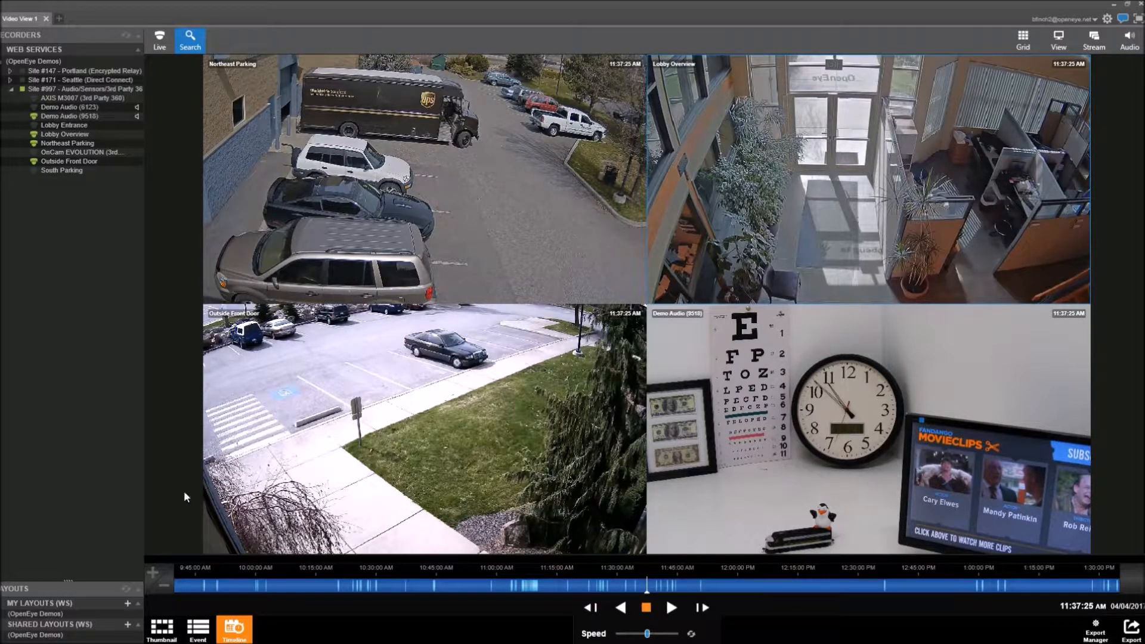
Review the Mag - Lobby Door sensor events in event search, previewing snapshots, playing the 11:14:18 AM clip and stepping through the older events.
click(206, 630)
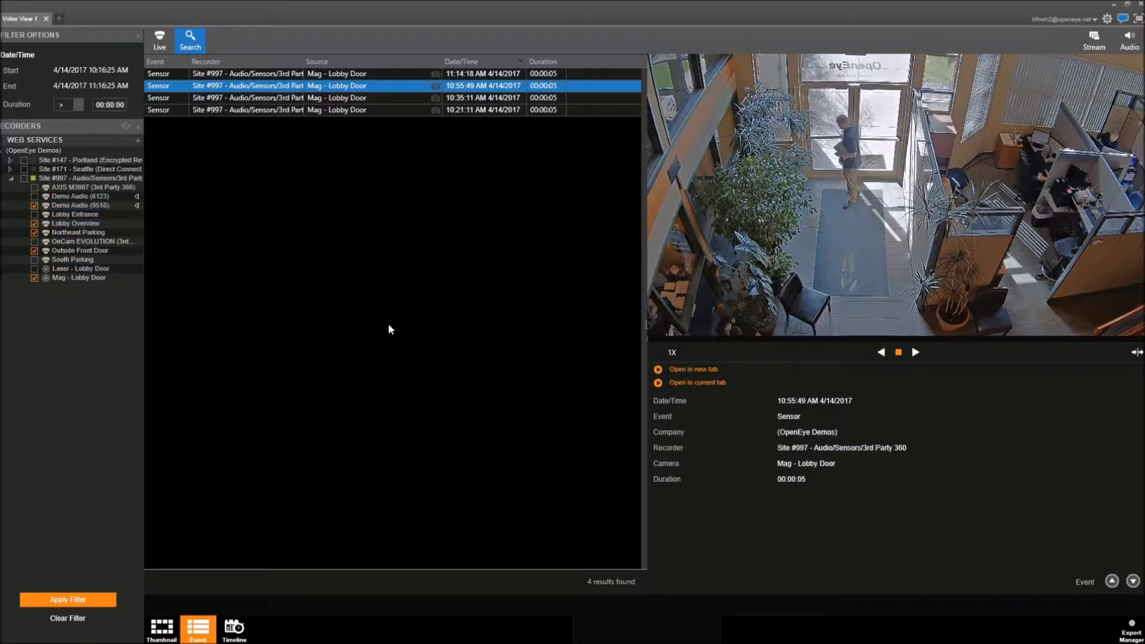
mouse_move(437, 76)
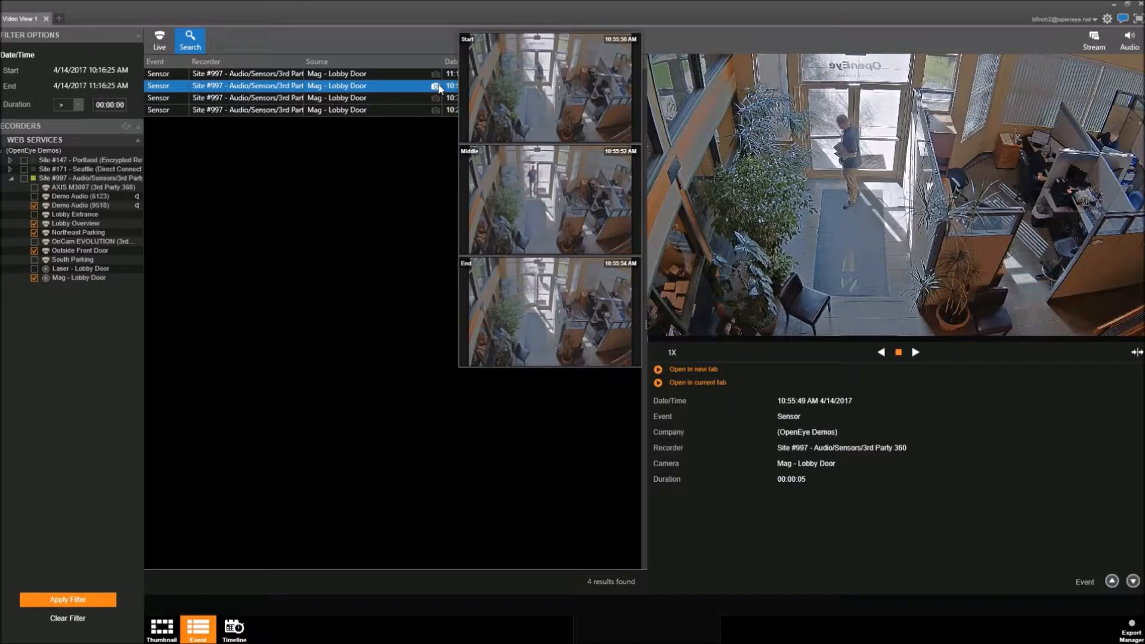
click(403, 78)
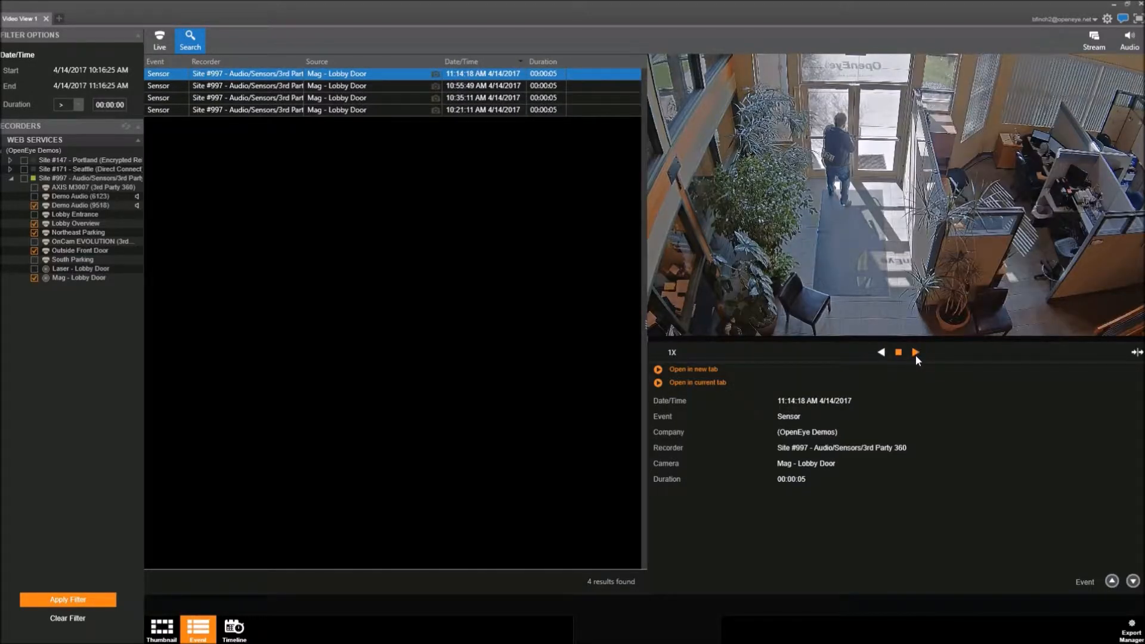
click(916, 353)
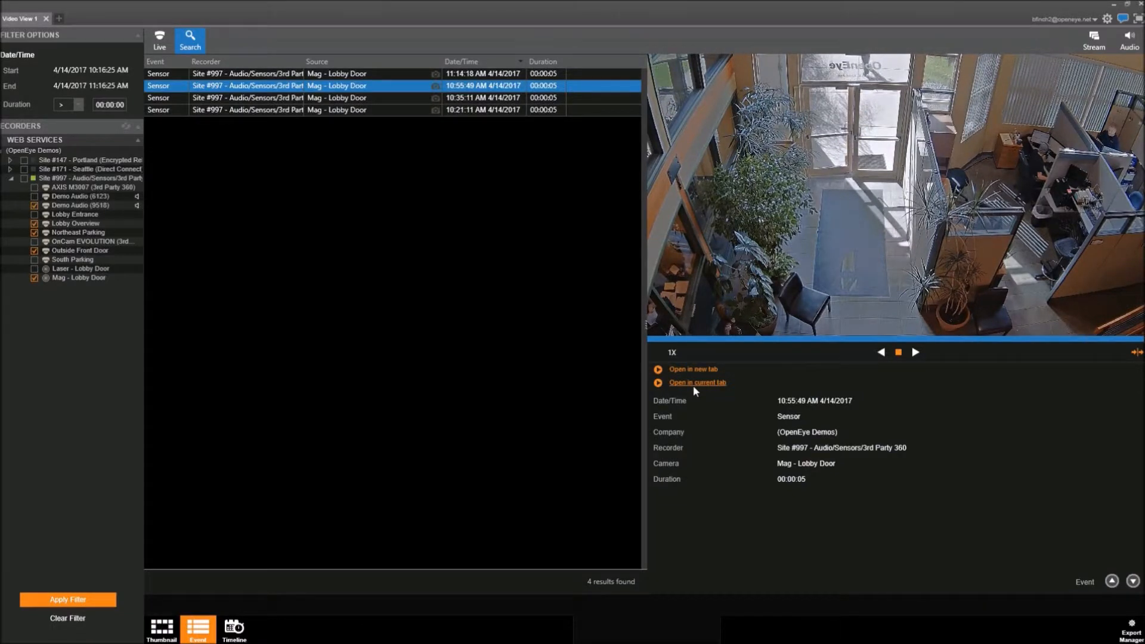
key(Down)
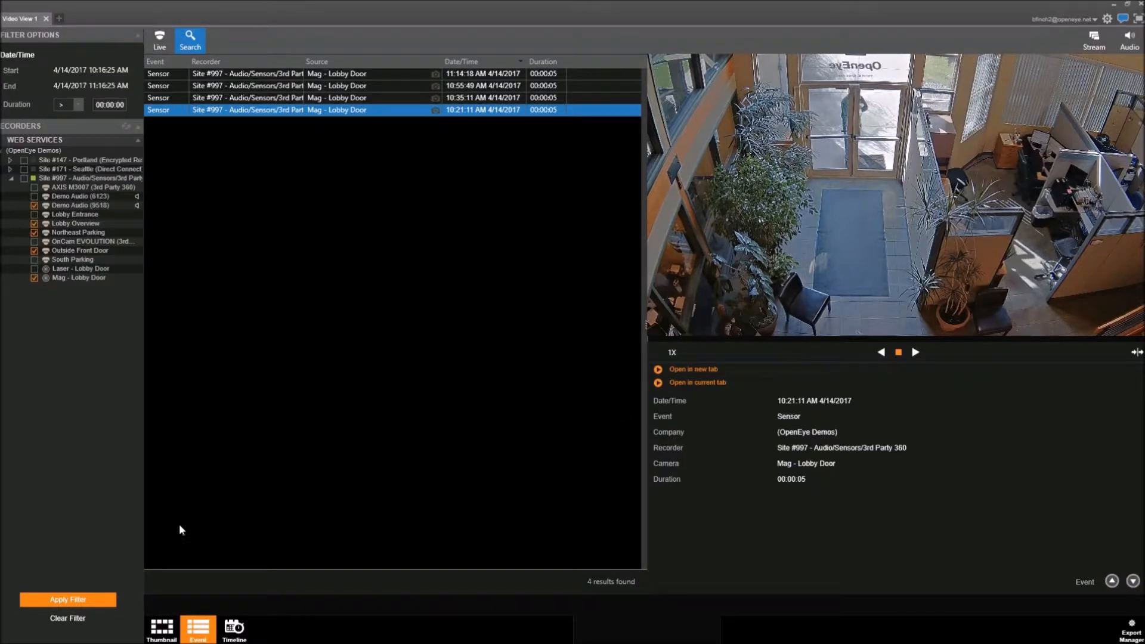
Switch to thumbnail search and check the available time ranges and thumbnail counts without changing them.
click(162, 632)
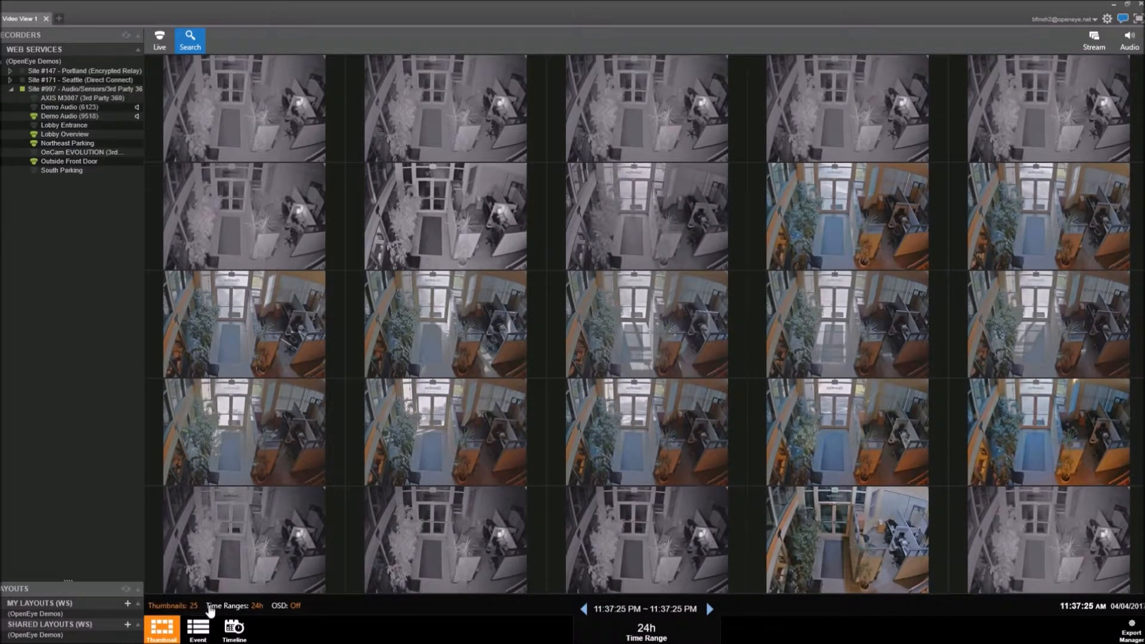
click(242, 609)
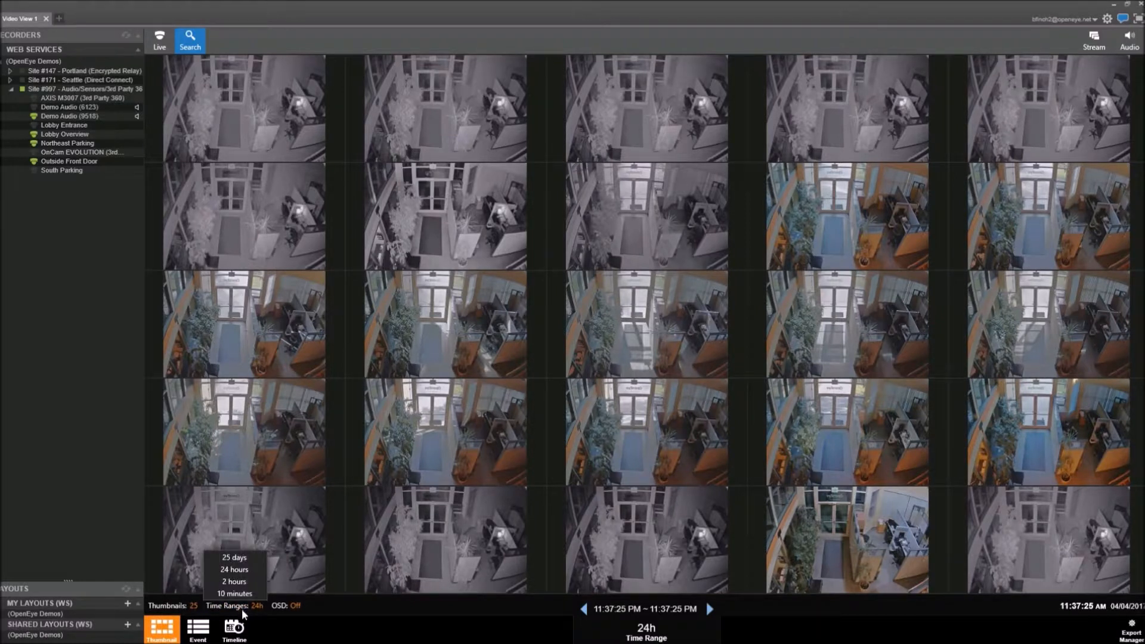
click(175, 606)
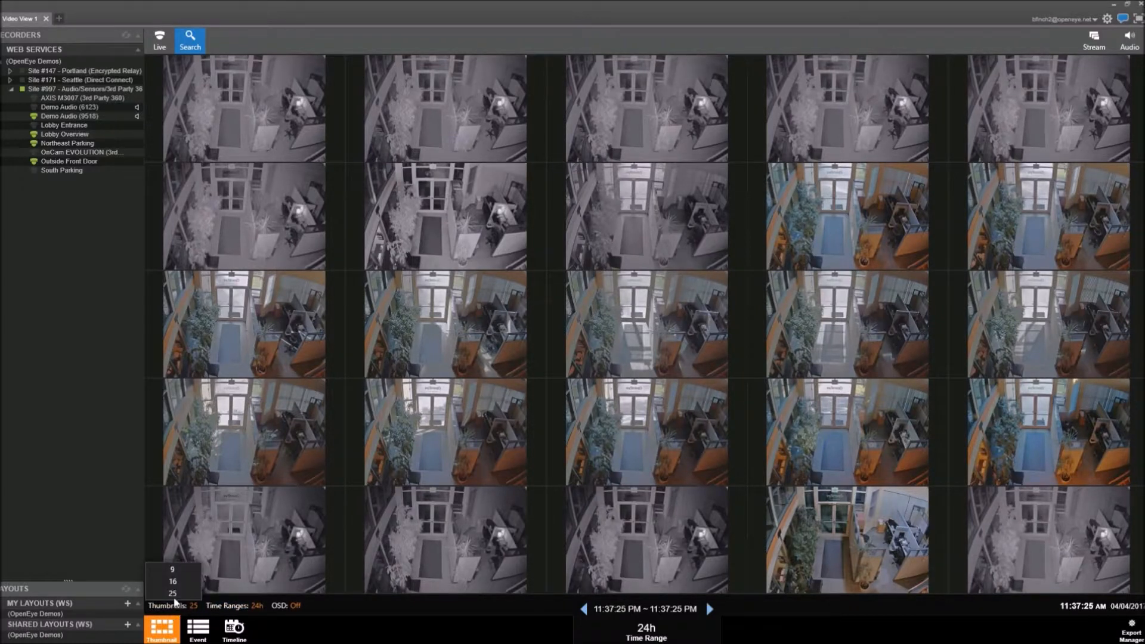
click(235, 610)
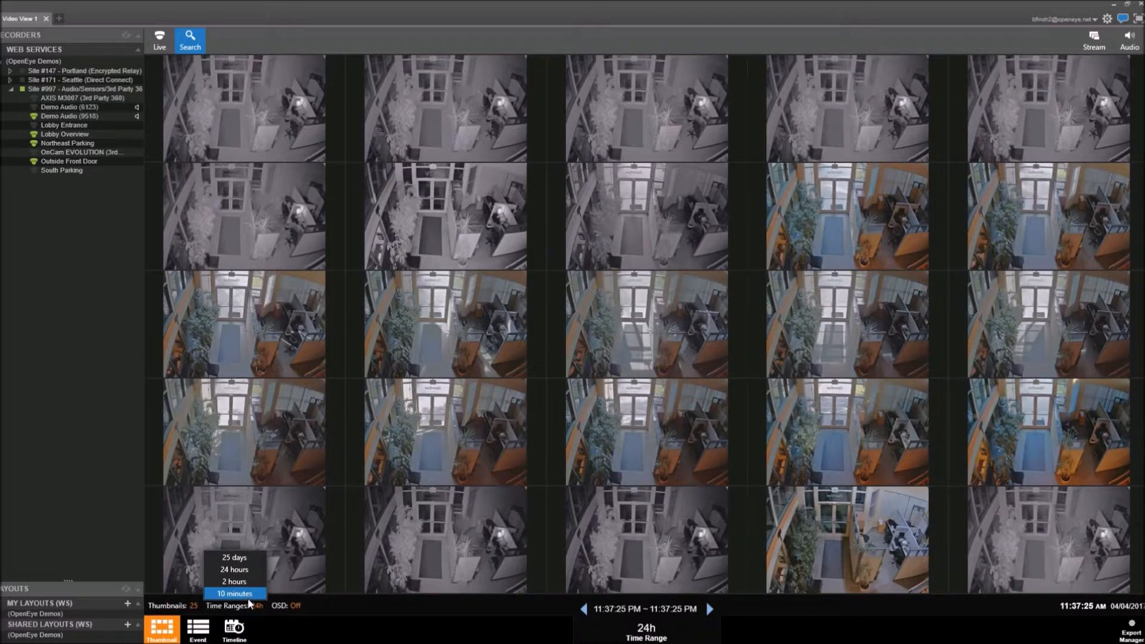
click(434, 640)
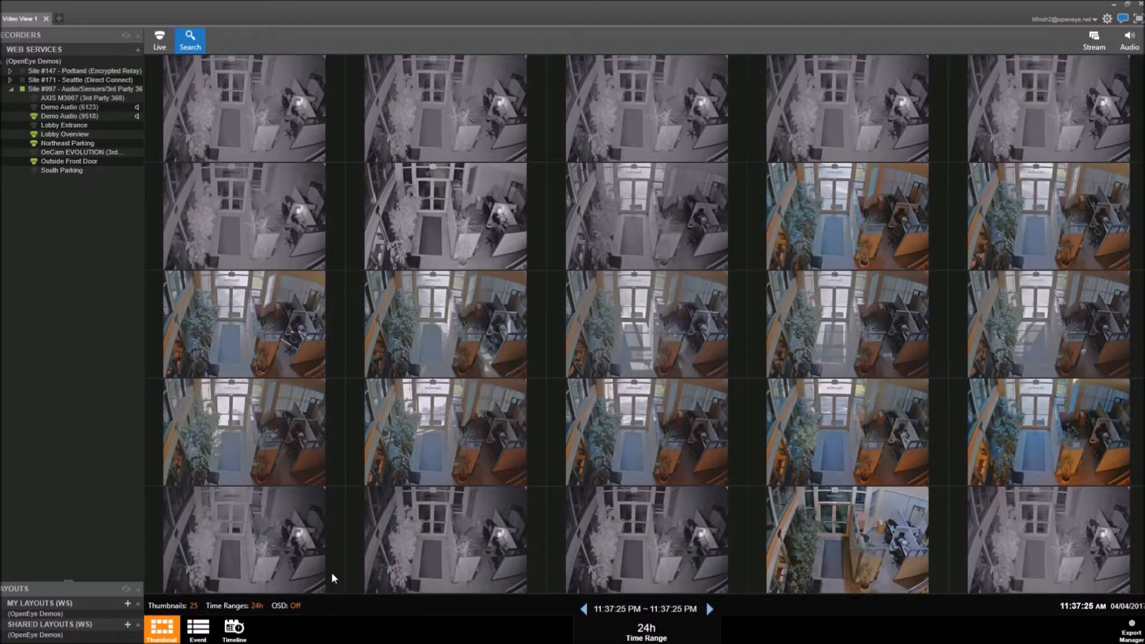
Load the Northeast Parking camera into the 24-hour thumbnail grid and check its time range setting.
click(79, 145)
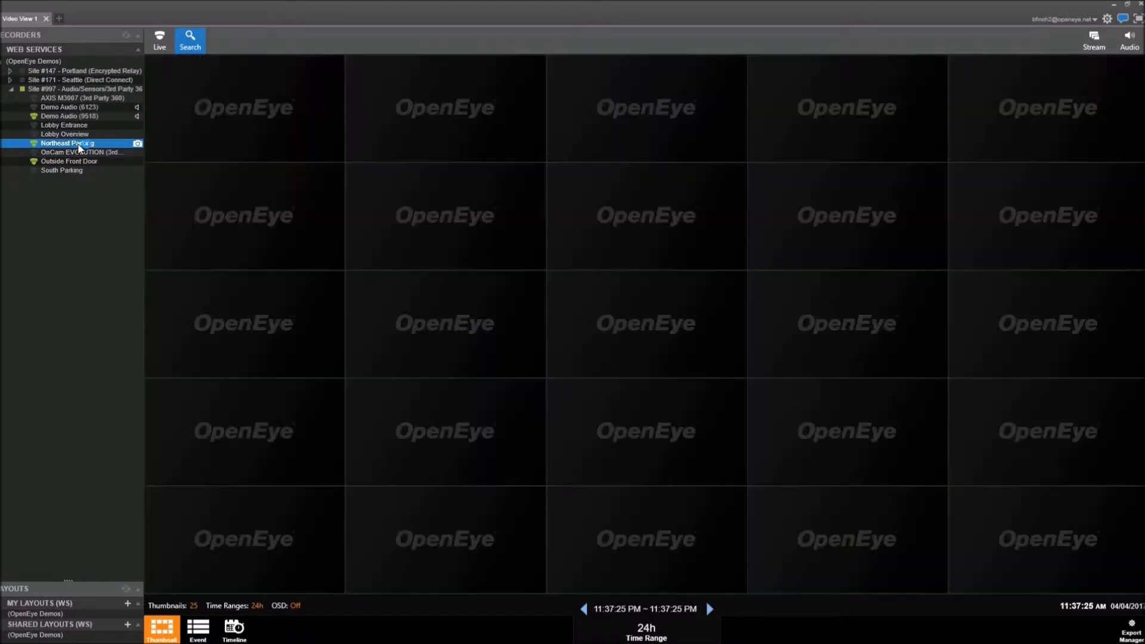
drag(73, 146, 288, 181)
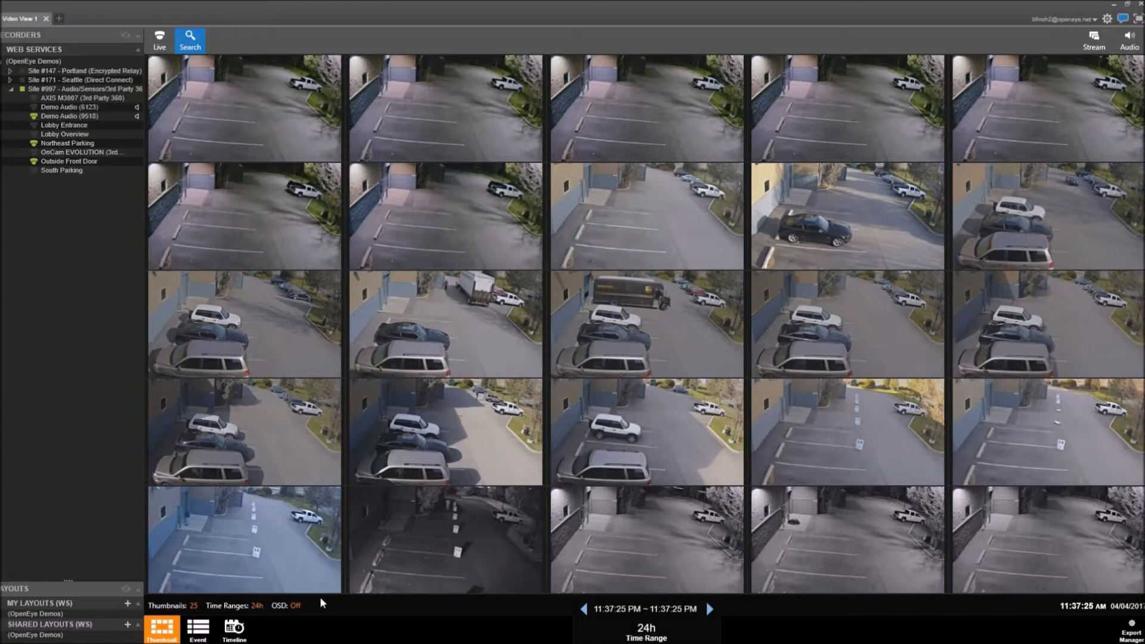
click(256, 606)
Narrow the thumbnails to 2 hours and 10 minutes around the black car's arrival, and play that footage until 7:00:50 AM.
click(833, 229)
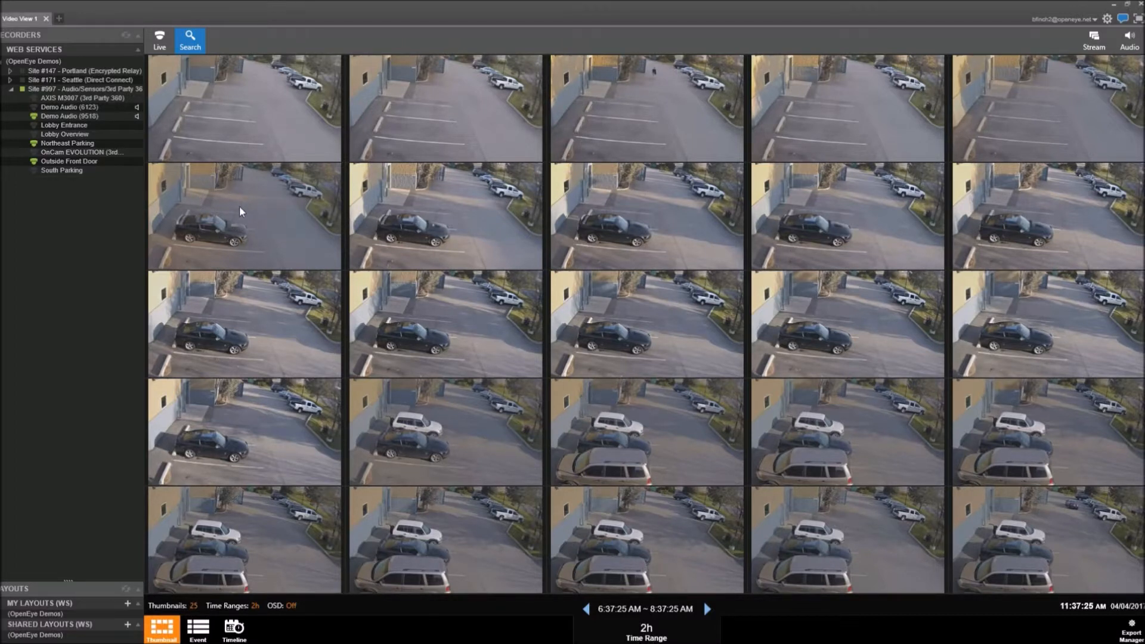
click(235, 239)
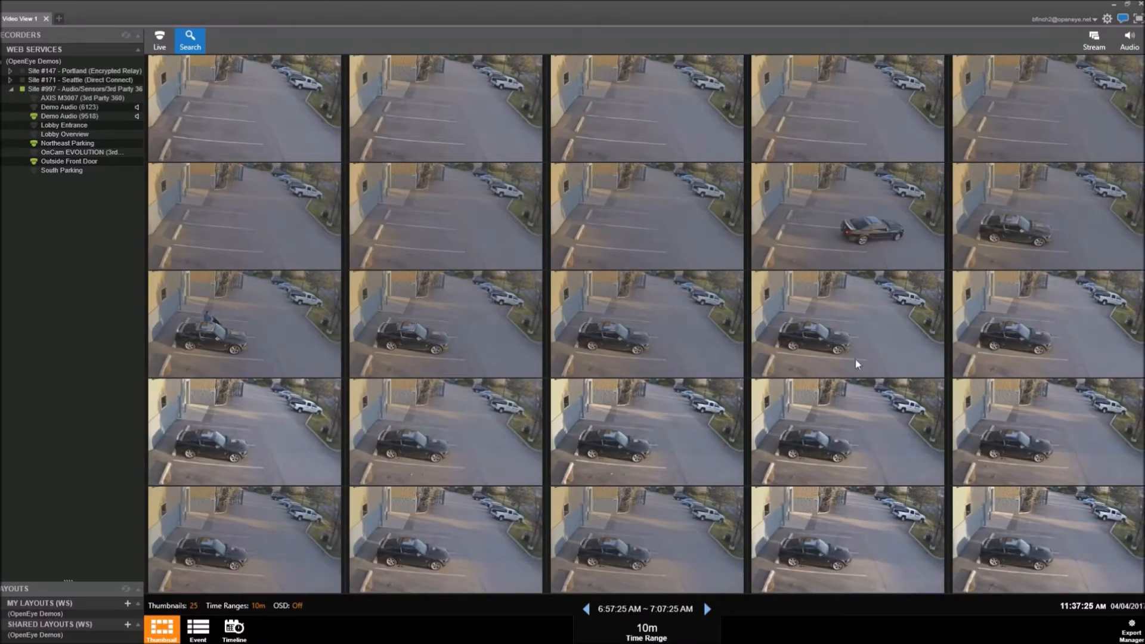
click(859, 221)
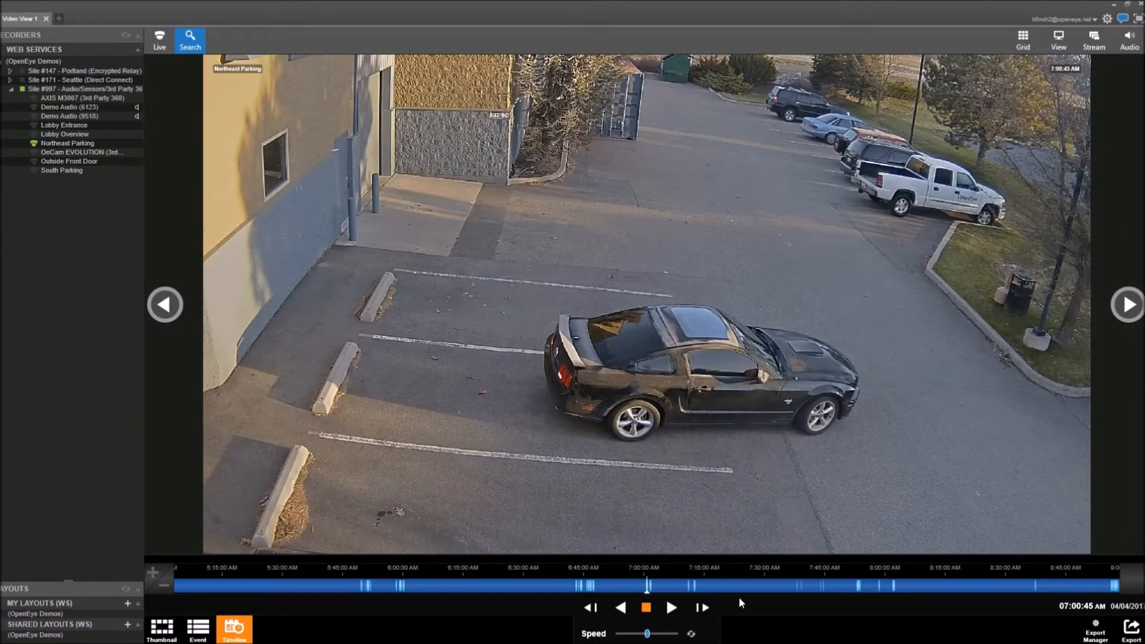
click(670, 610)
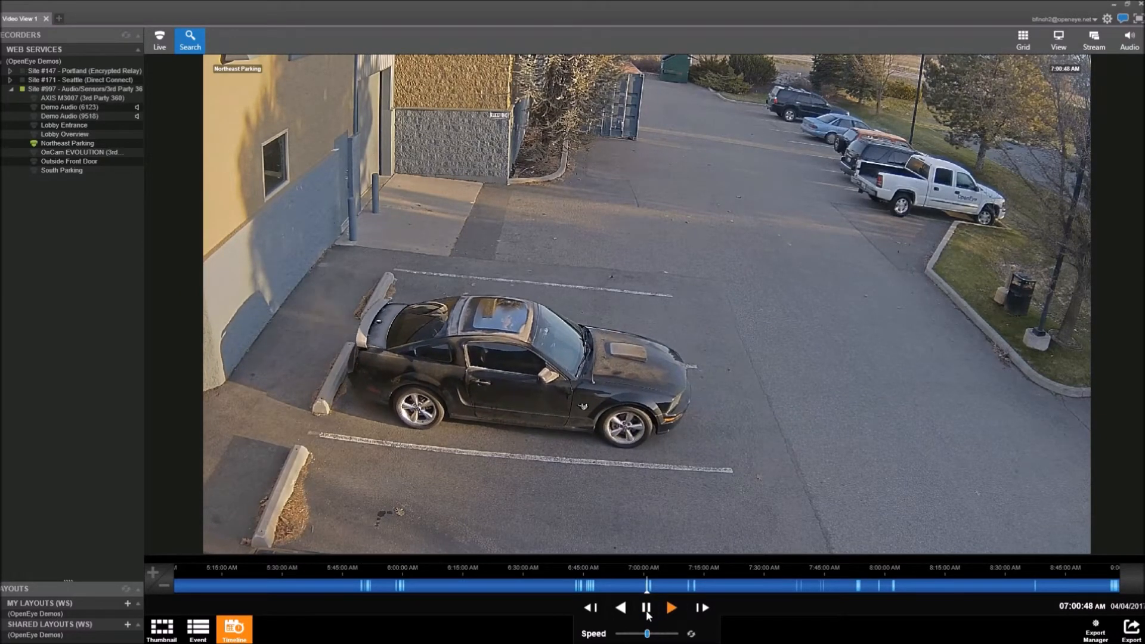
click(646, 611)
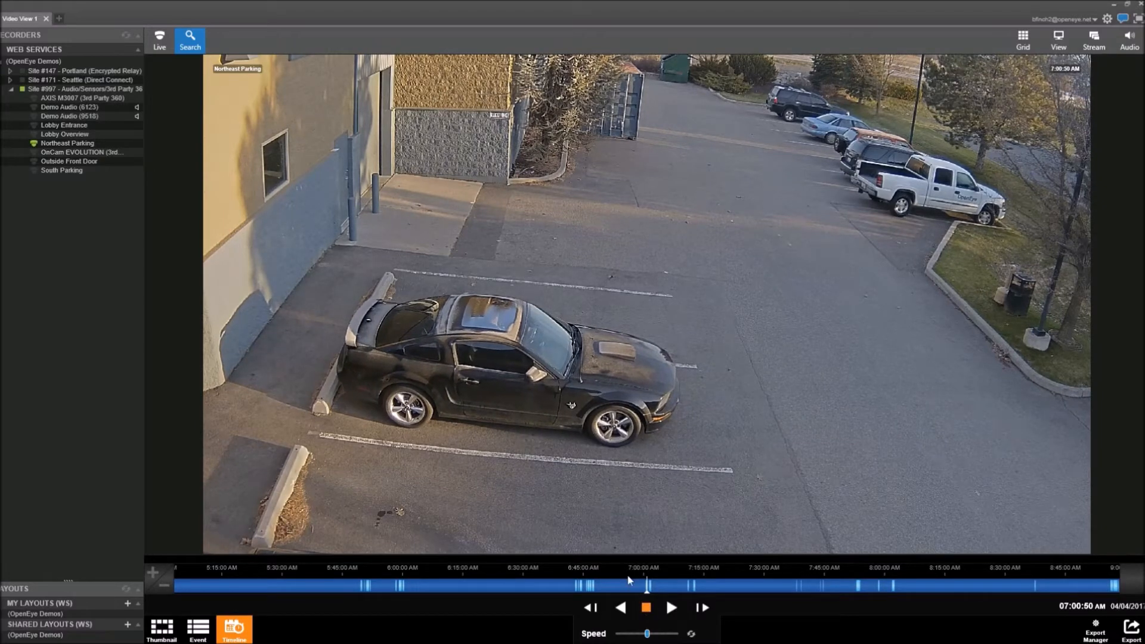